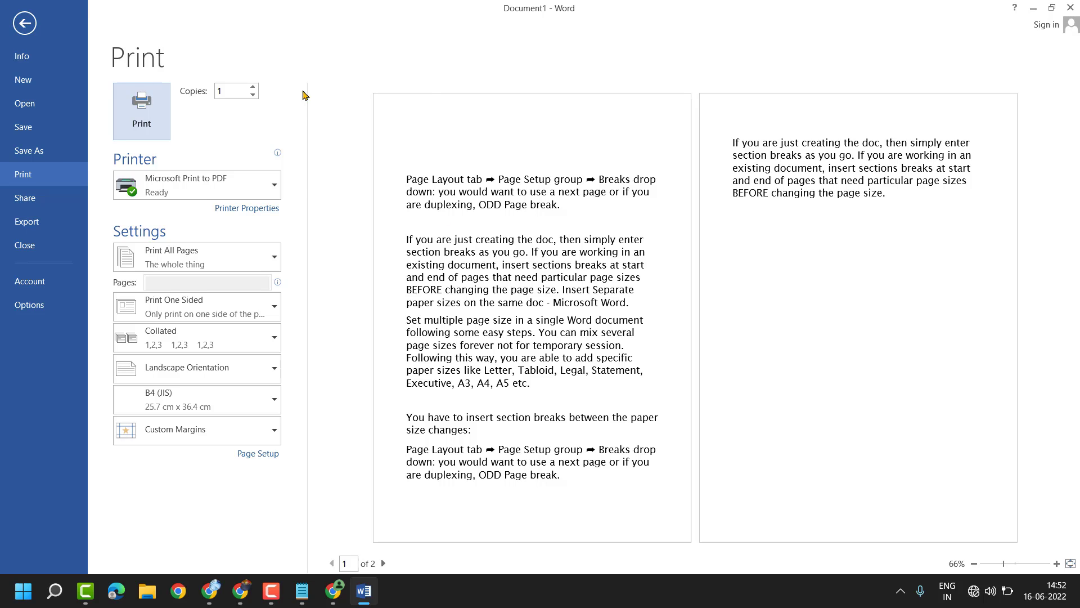
# Review the copies setting and the available printers for the print job
pyautogui.click(227, 87)
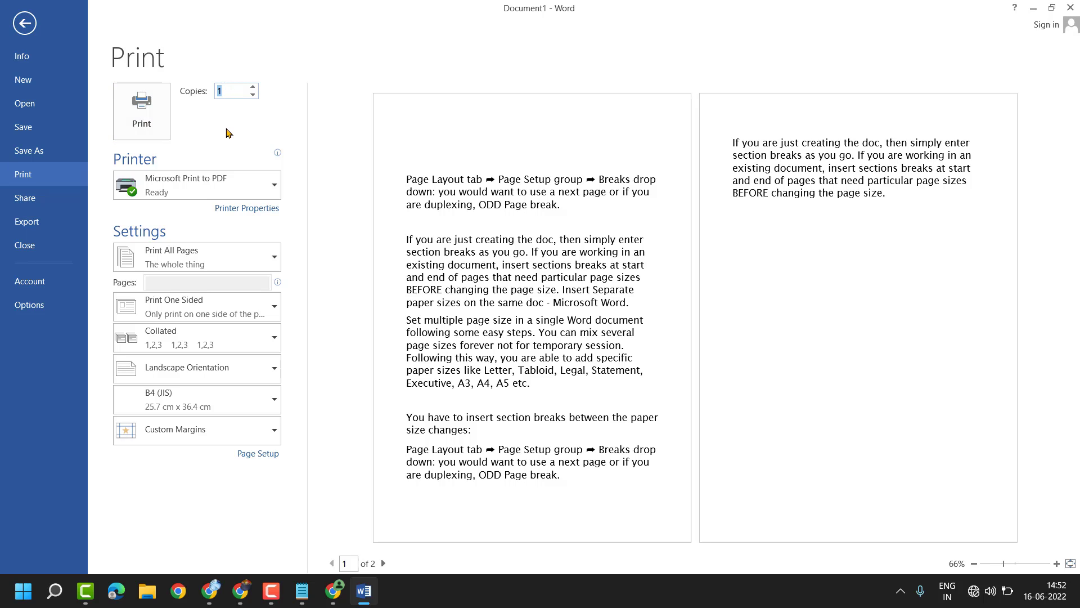
pyautogui.click(275, 193)
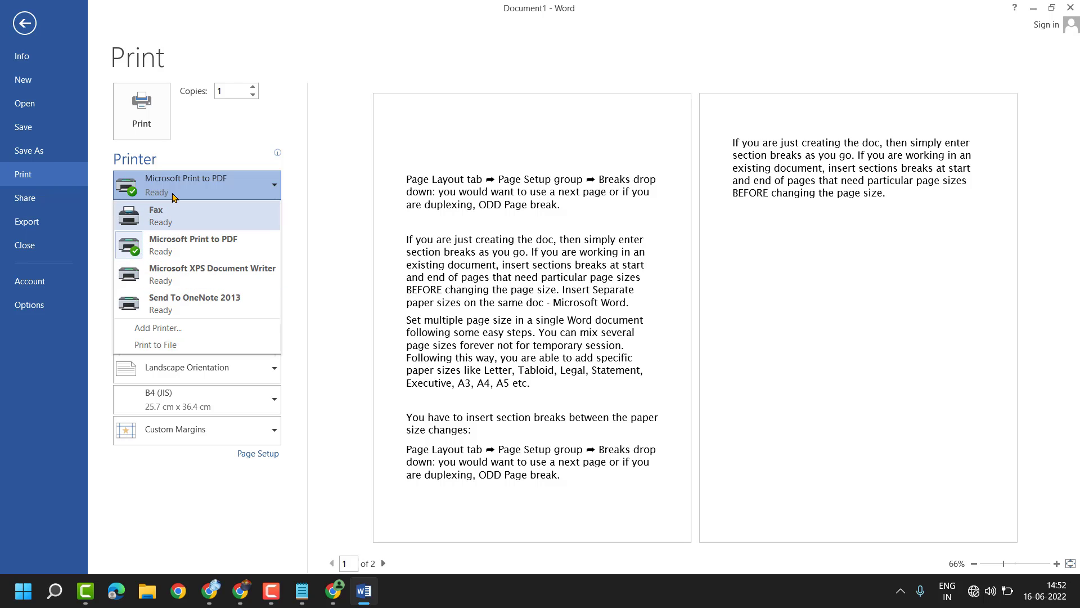
pyautogui.click(92, 316)
pyautogui.click(197, 257)
pyautogui.click(316, 183)
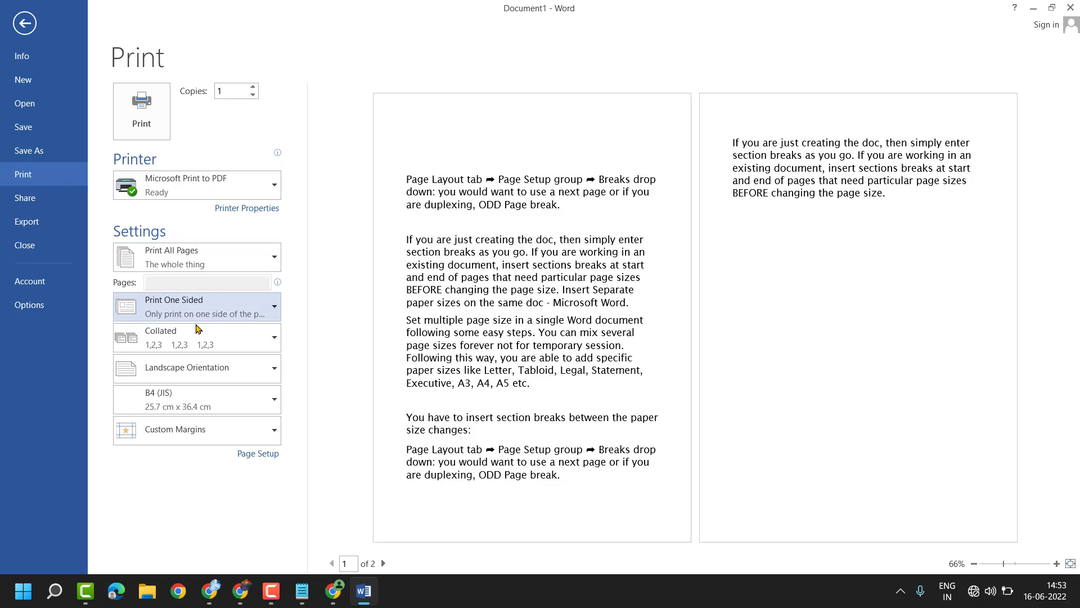
# Restrict the printout to even pages only
pyautogui.click(175, 267)
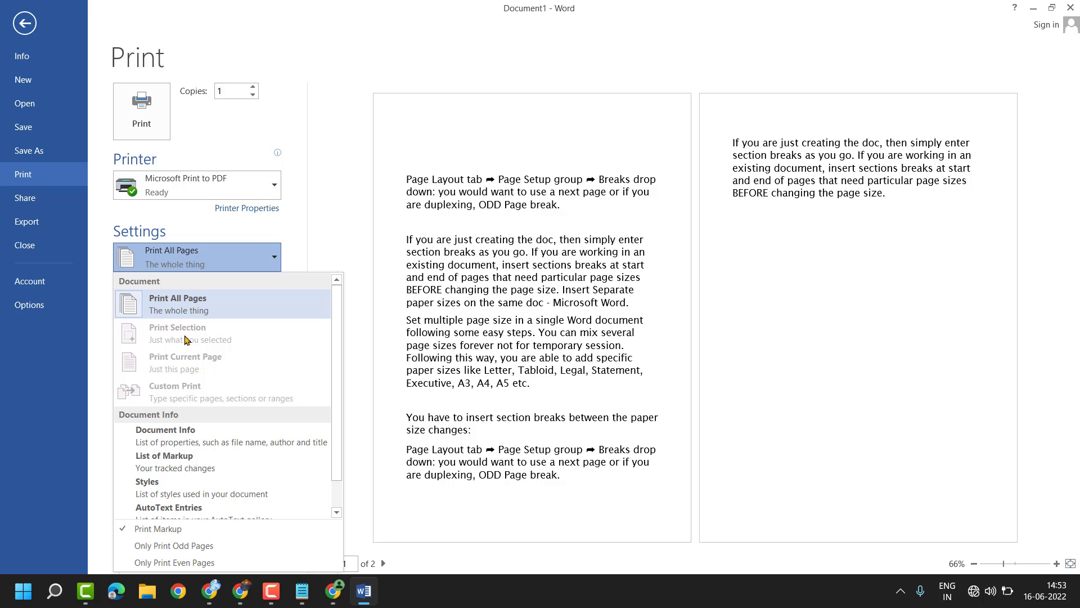
pyautogui.scroll(-1, 205, 395)
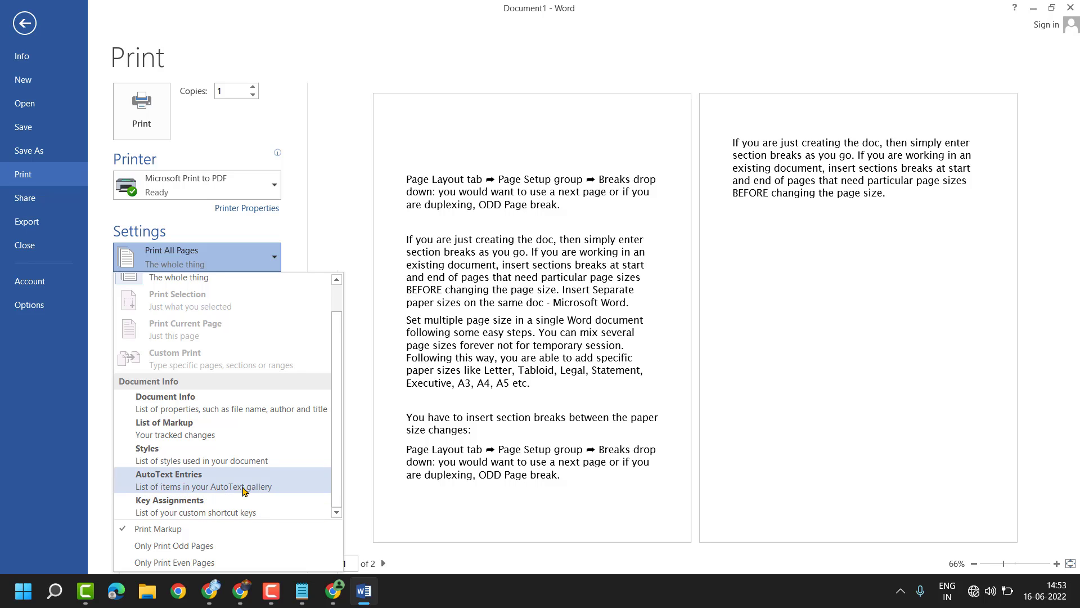
pyautogui.click(157, 563)
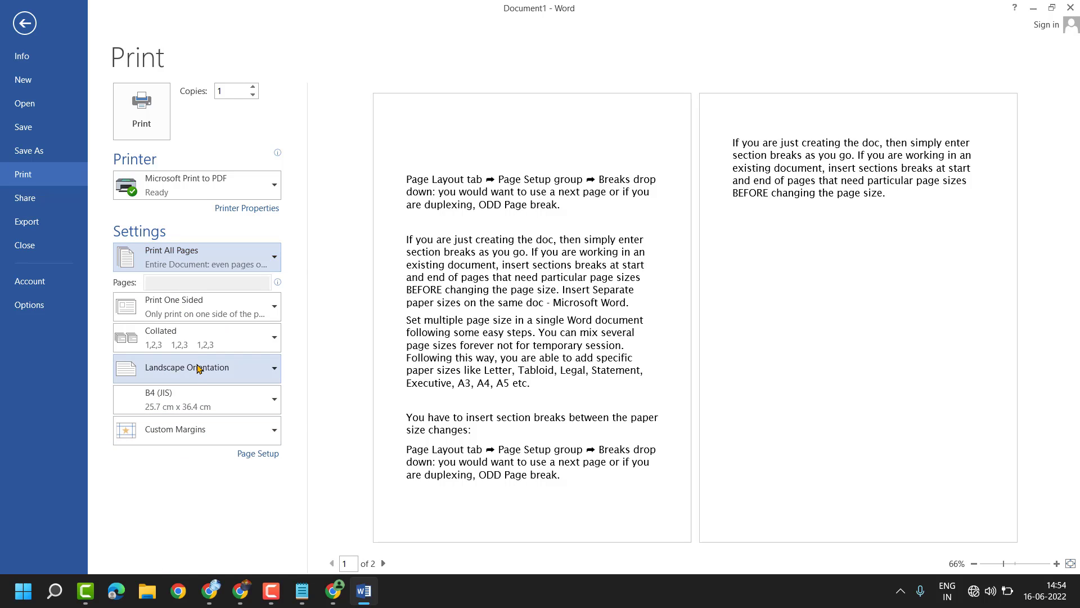
# Look at the one-sided and two-sided options and restrict the printout to odd pages only
pyautogui.click(193, 306)
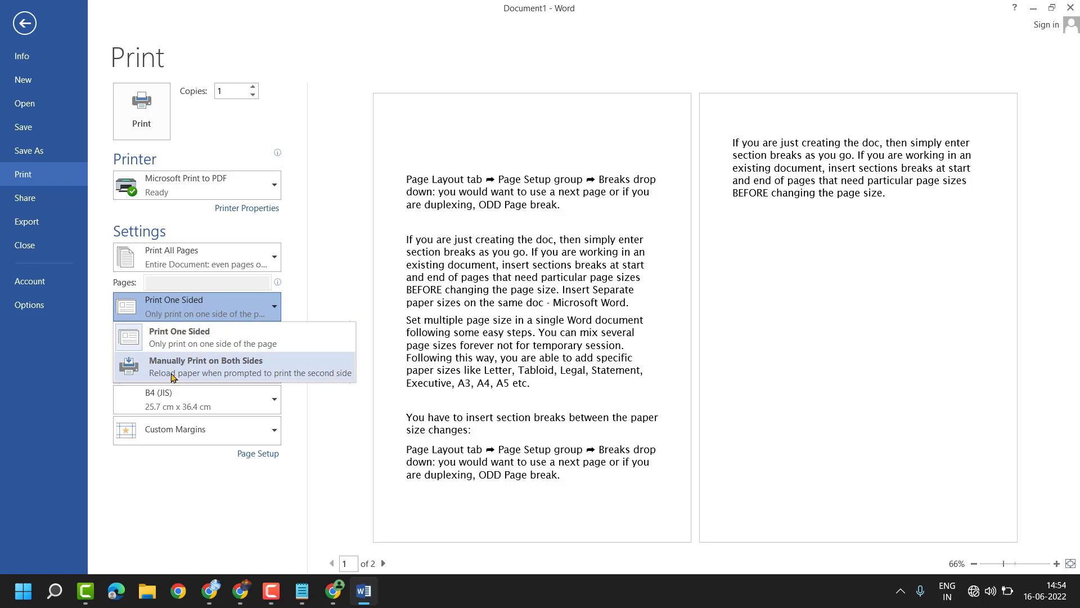
pyautogui.click(200, 264)
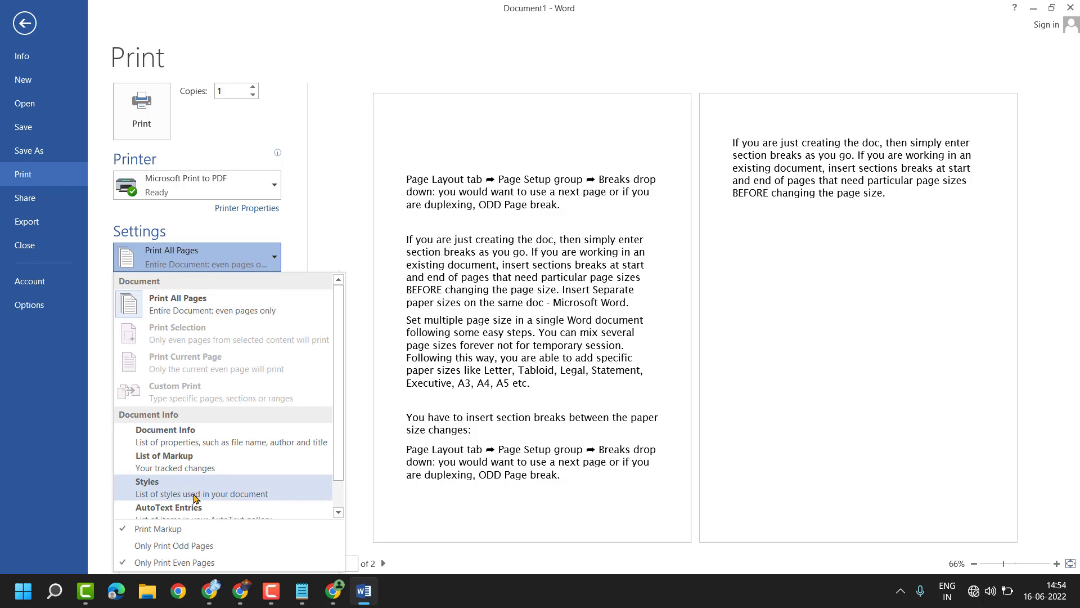
pyautogui.click(142, 549)
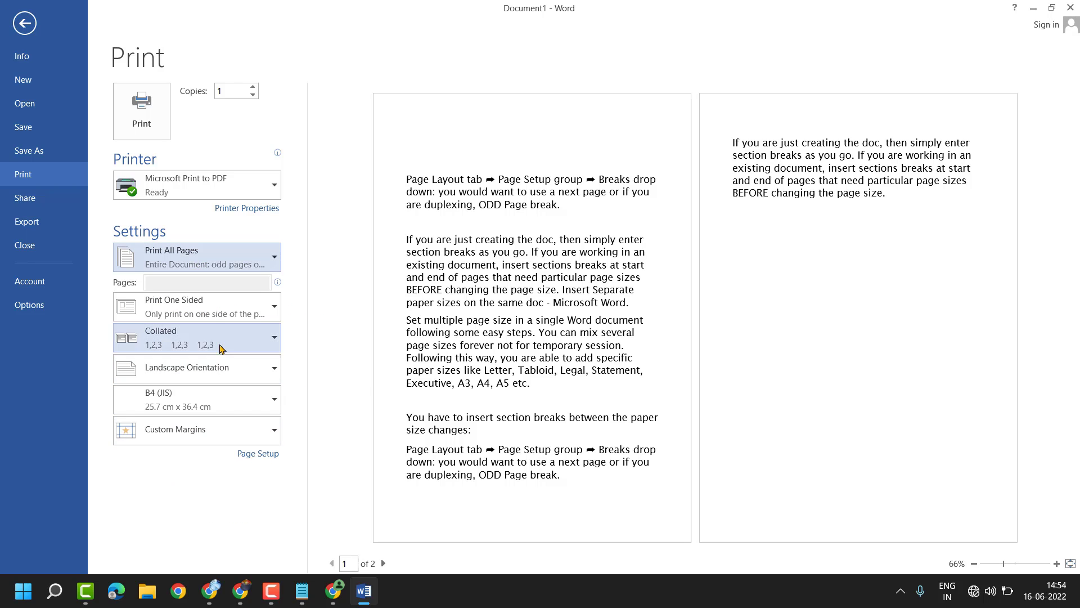
# Remove the odd-pages restriction from the print range
pyautogui.click(220, 308)
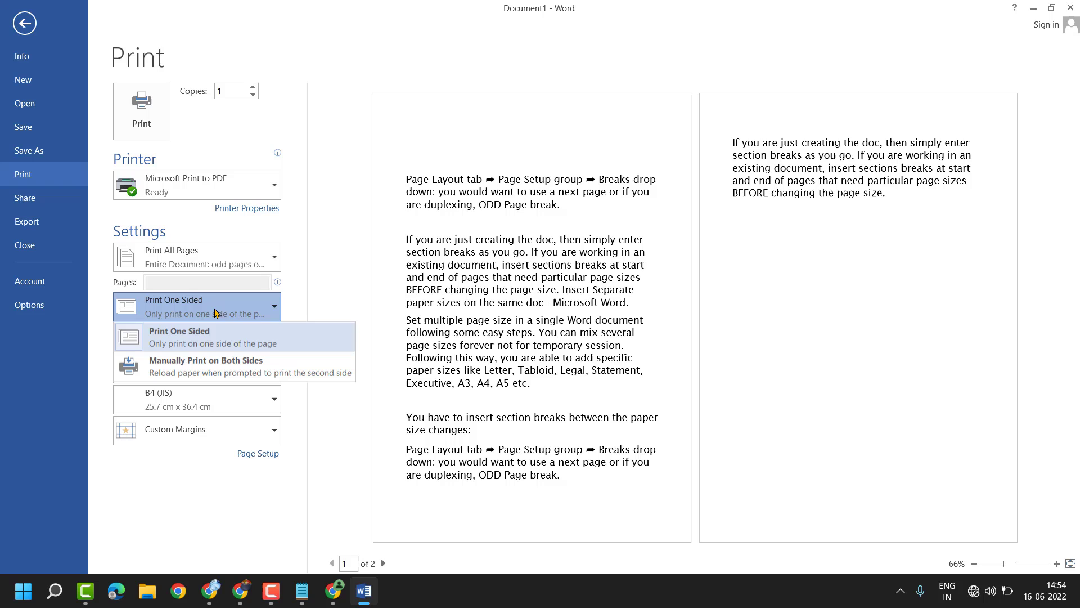
pyautogui.click(216, 262)
pyautogui.scroll(-1, 186, 472)
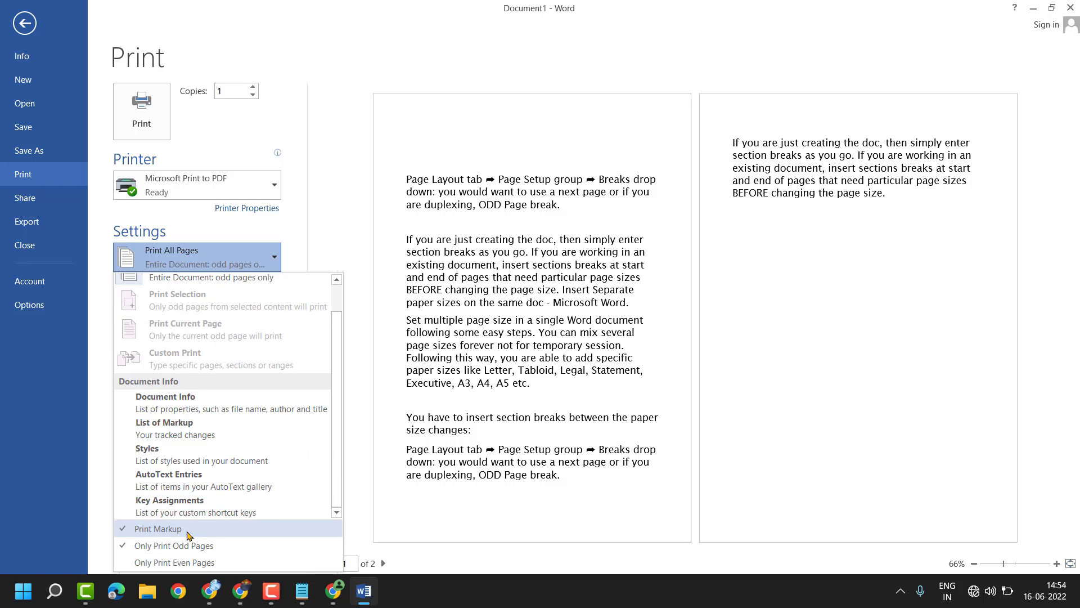
pyautogui.click(154, 550)
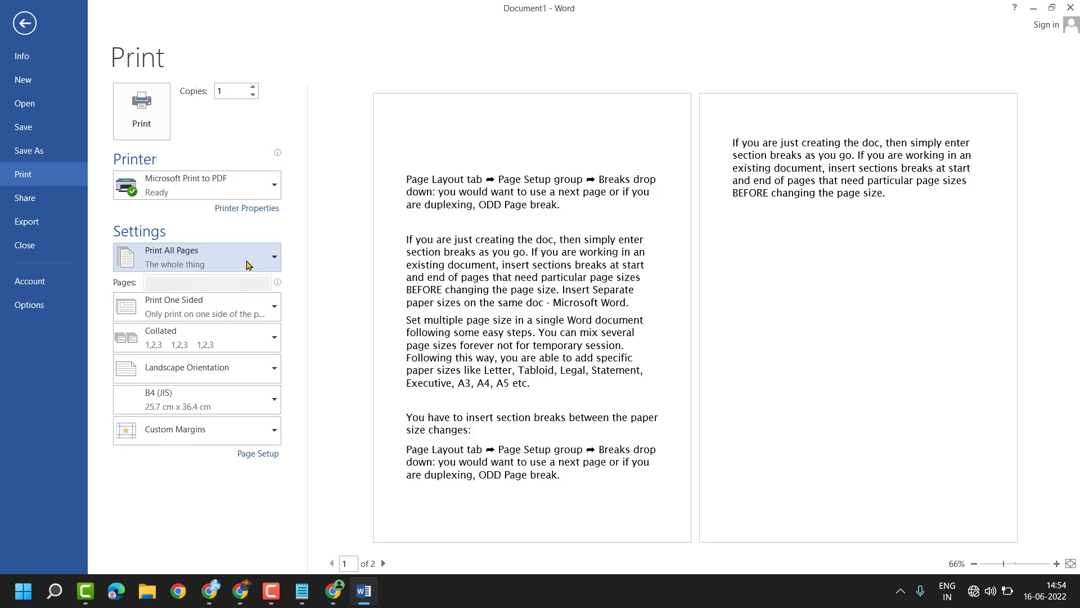
# Review the available print range options and the one-sided and manual two-sided printing choices
pyautogui.click(247, 262)
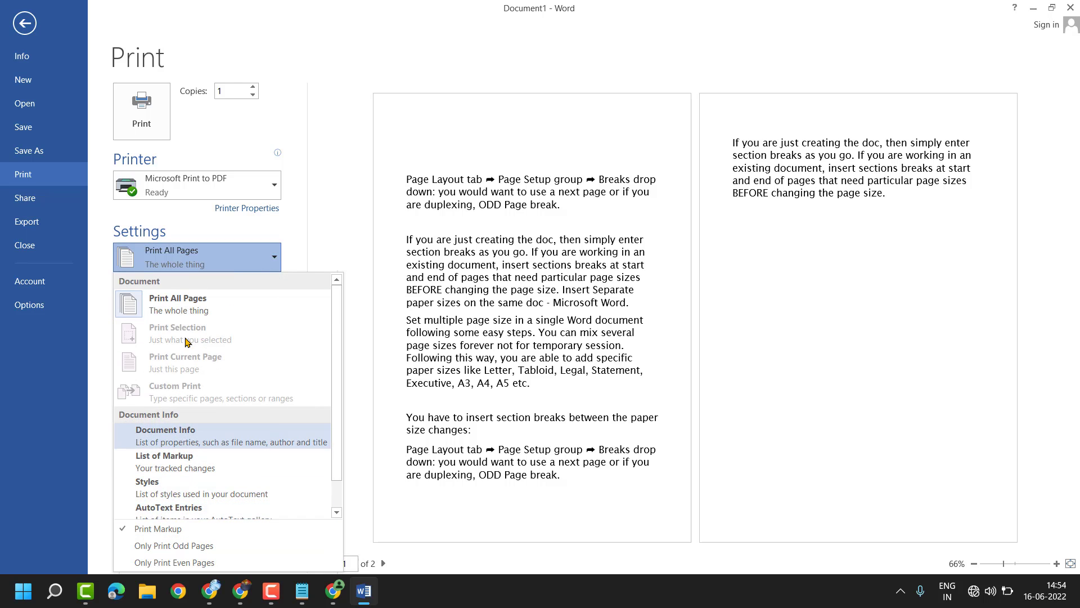
pyautogui.click(91, 402)
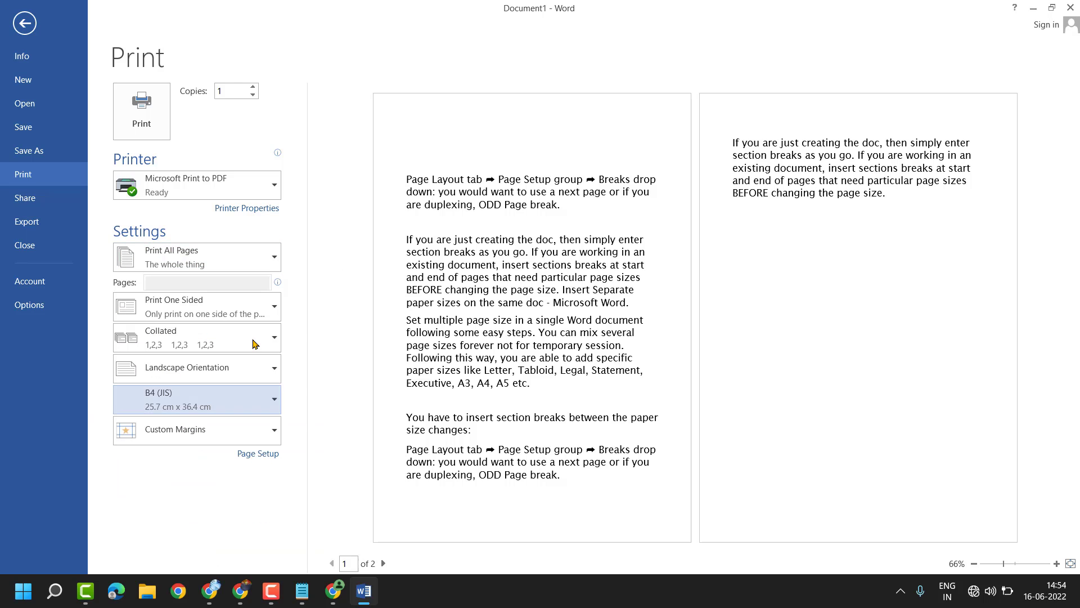
pyautogui.click(204, 312)
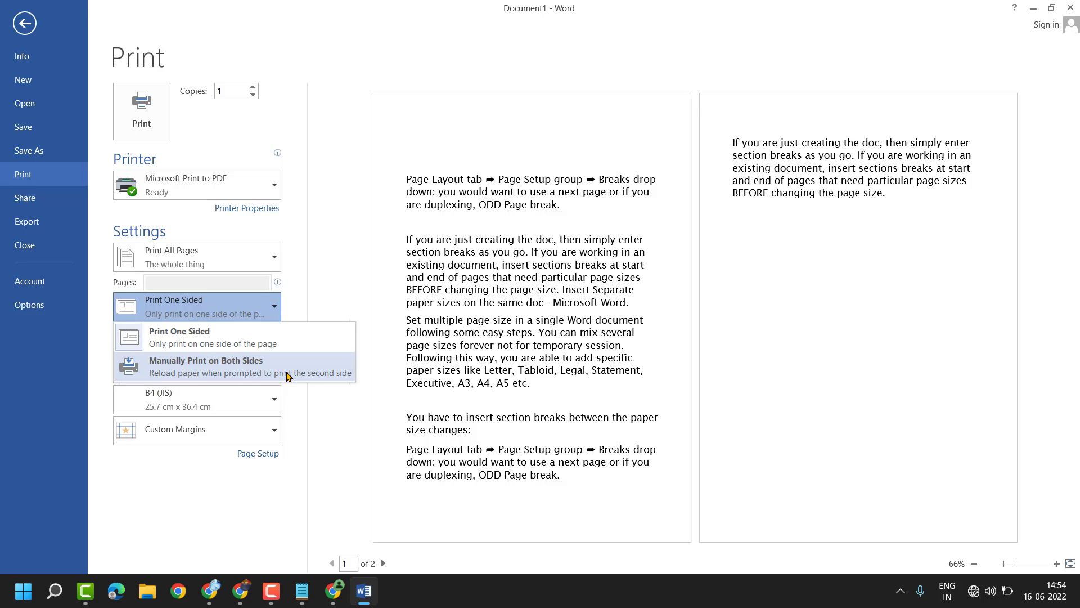
pyautogui.click(220, 495)
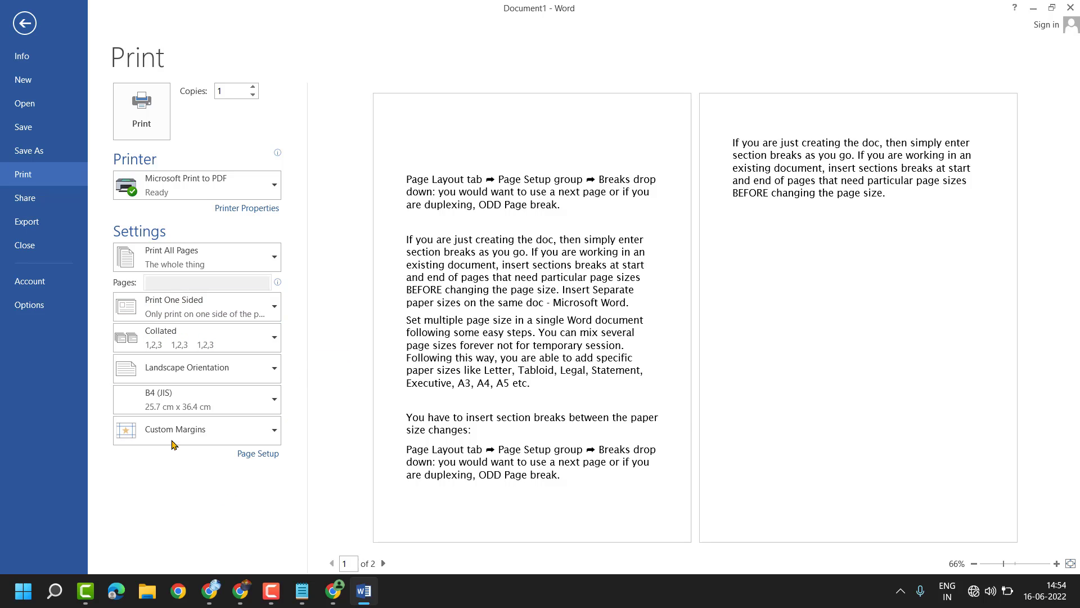
# Try Portrait Orientation for the printout and switch back to Landscape Orientation
pyautogui.click(174, 381)
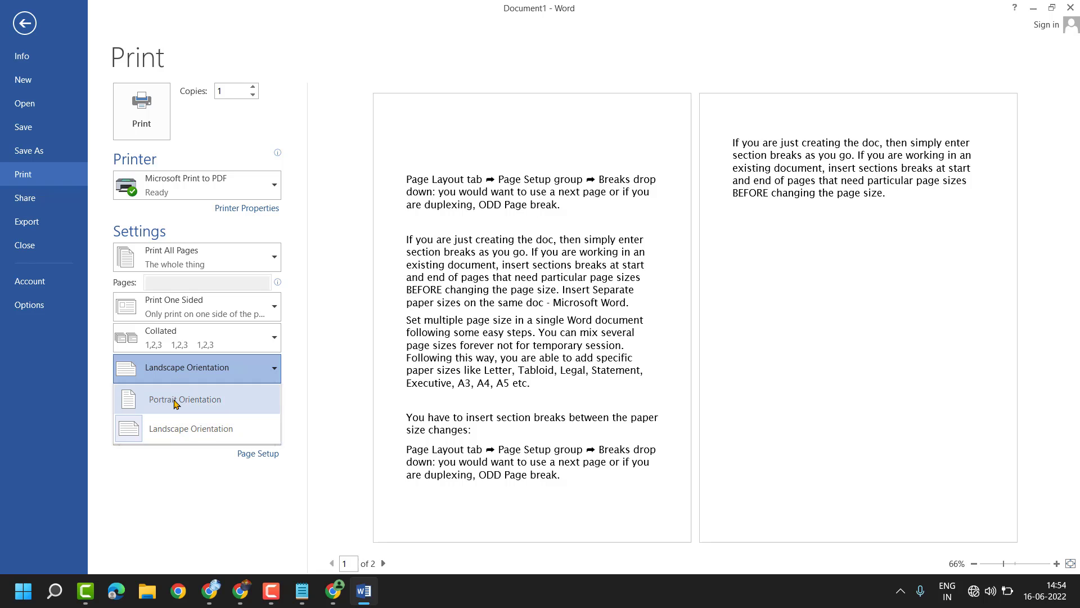
pyautogui.click(172, 404)
pyautogui.click(205, 369)
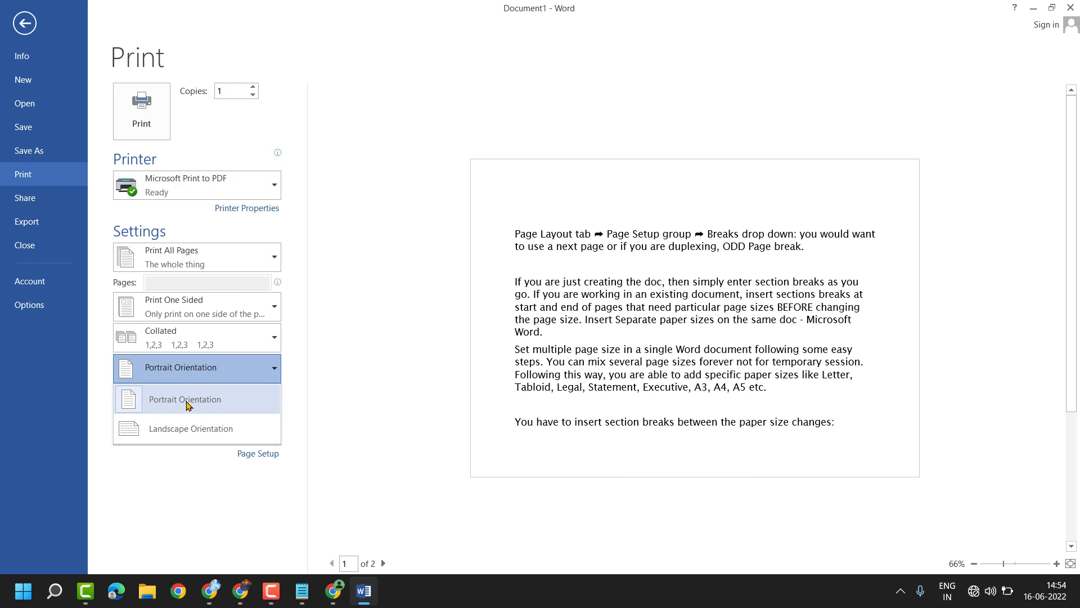
pyautogui.click(188, 397)
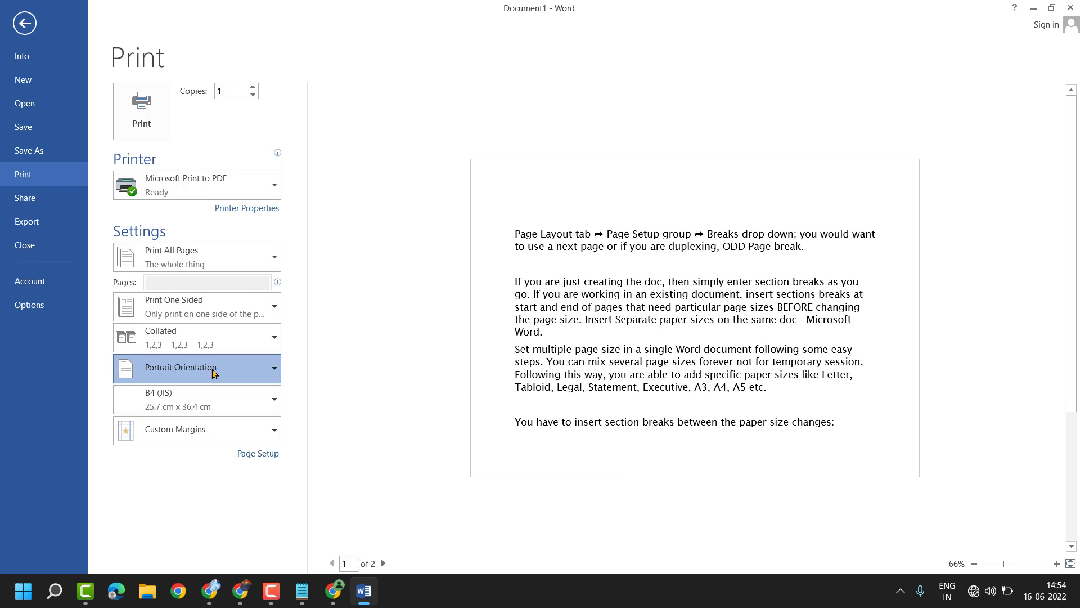
pyautogui.click(213, 370)
pyautogui.click(166, 435)
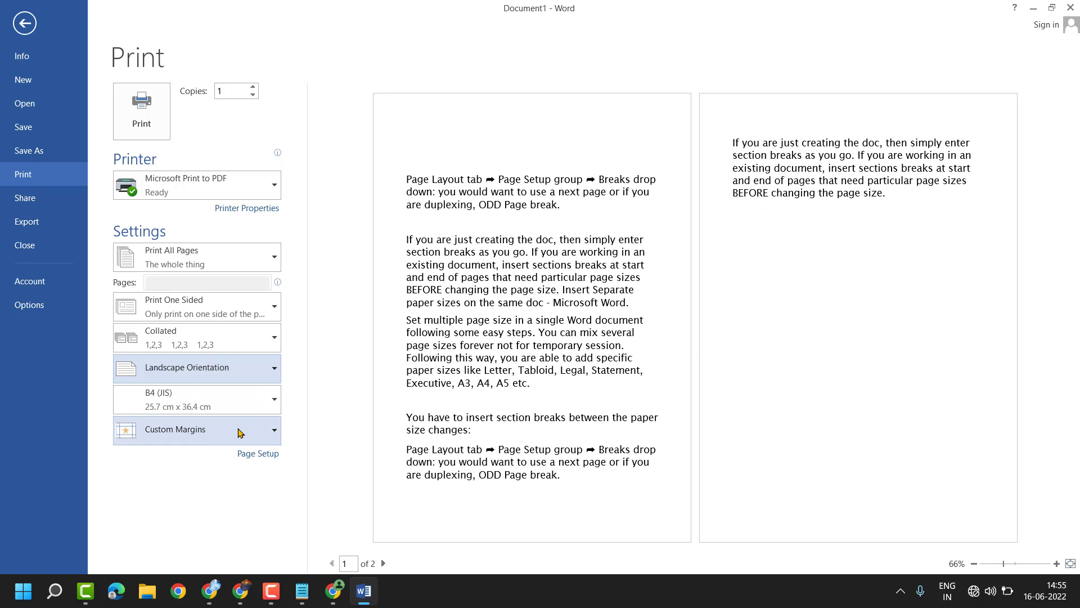
# Set the paper size for the printout to A4
pyautogui.click(221, 397)
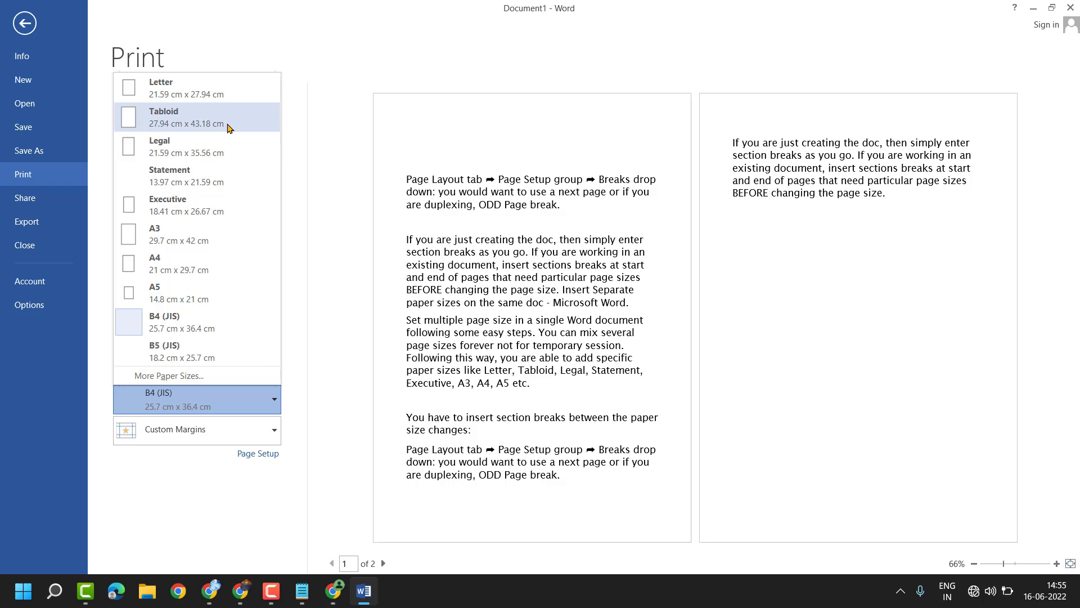
pyautogui.click(152, 271)
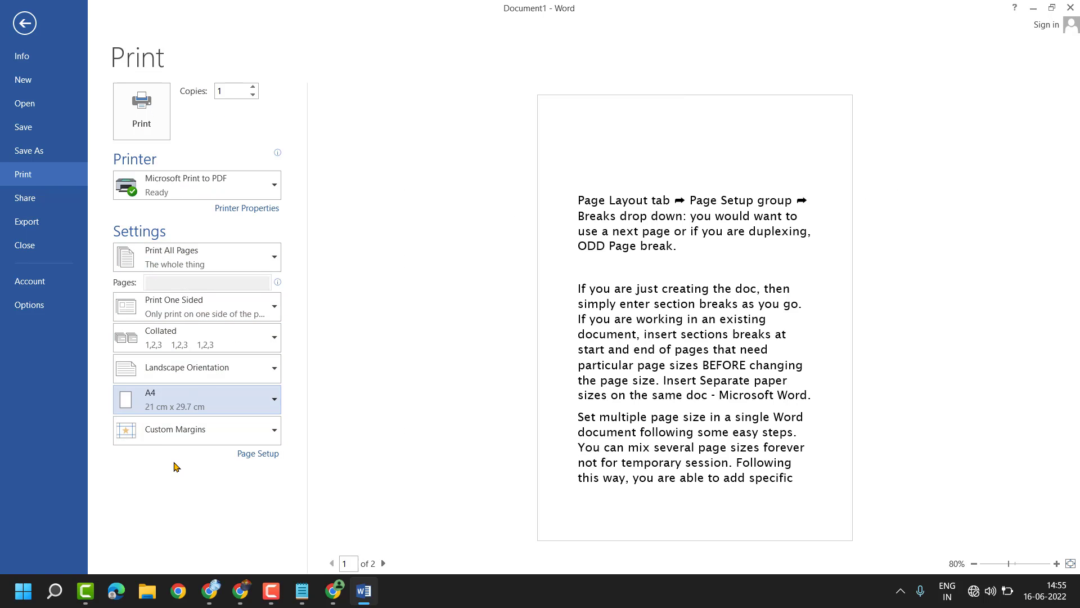
# Try the Narrow and Wide margin presets and apply the Office 2003 Default margins
pyautogui.click(211, 433)
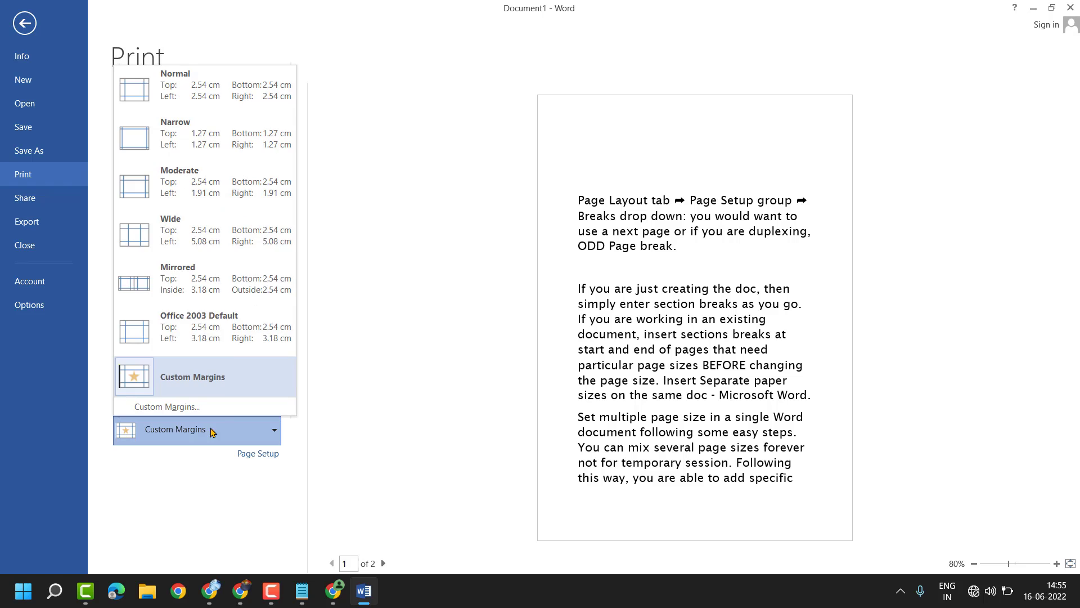
pyautogui.click(177, 147)
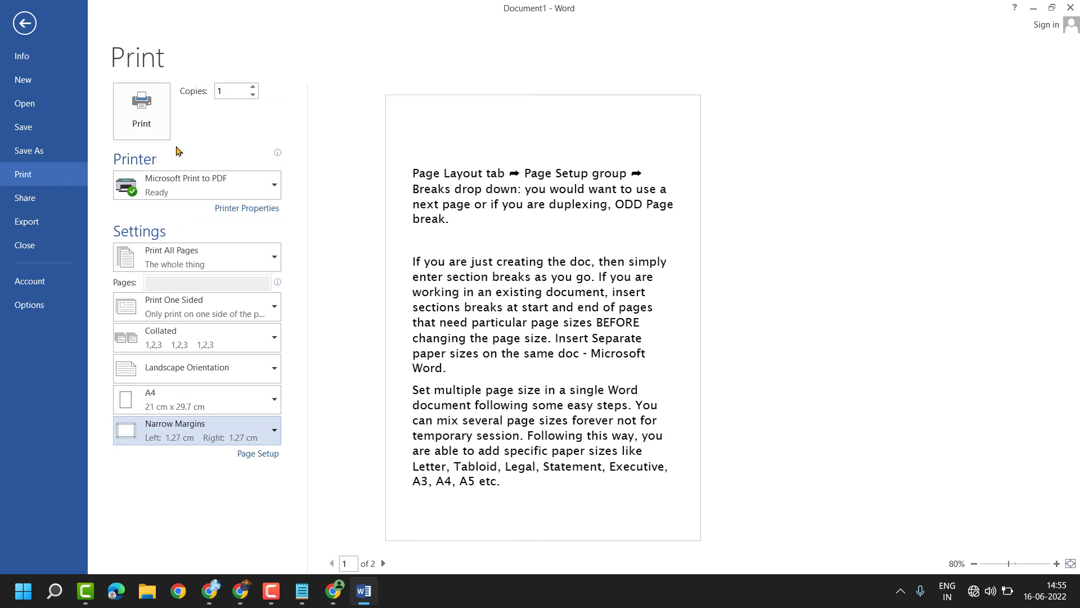
pyautogui.click(166, 433)
pyautogui.click(158, 285)
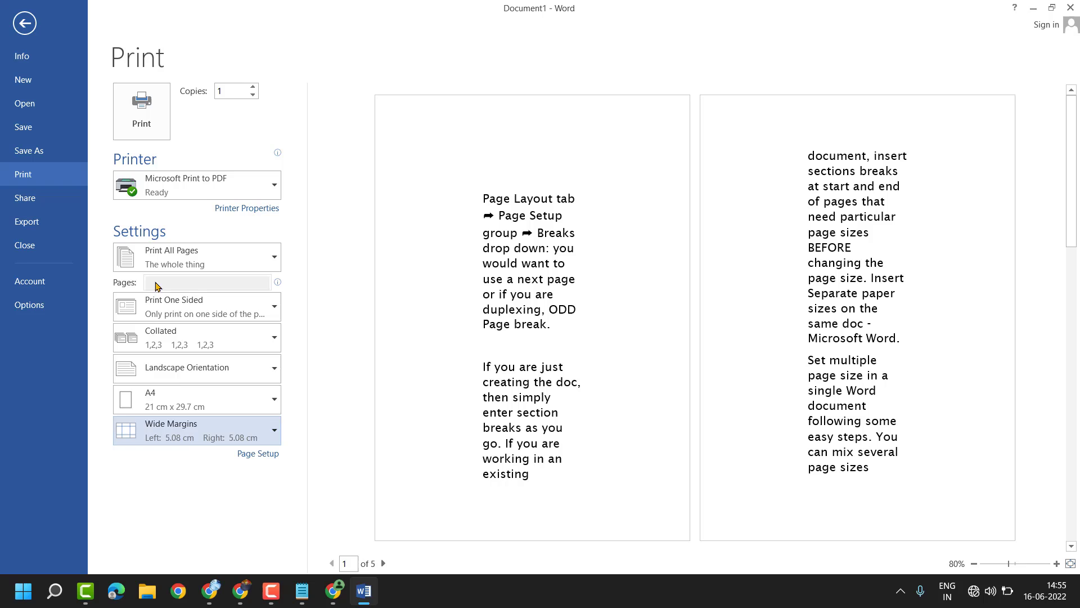
pyautogui.click(188, 432)
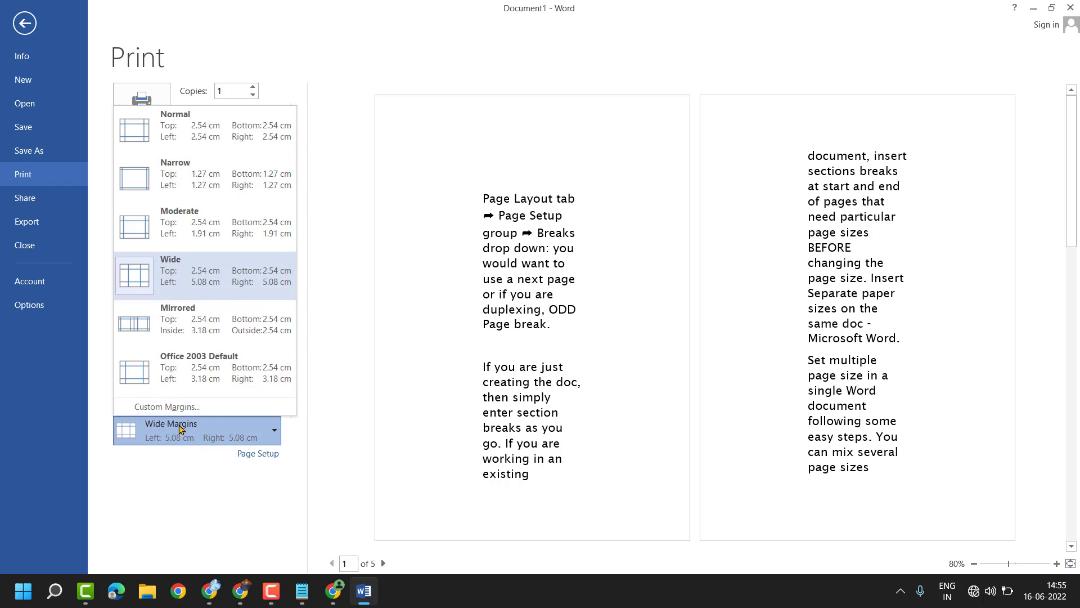
pyautogui.click(161, 367)
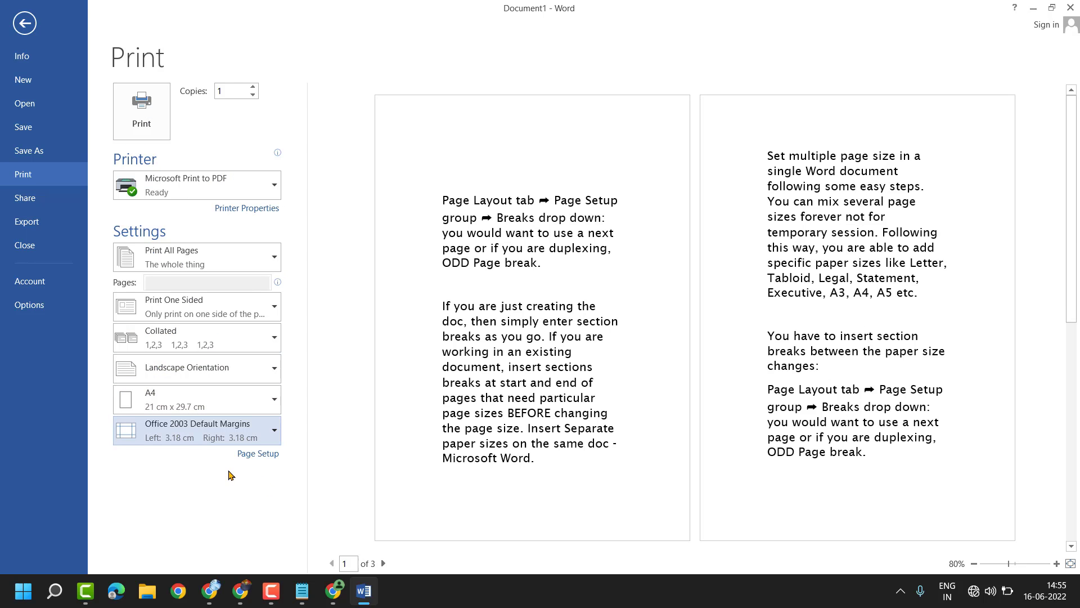
# Set the paper size to Custom size in the Page Setup settings
pyautogui.click(255, 455)
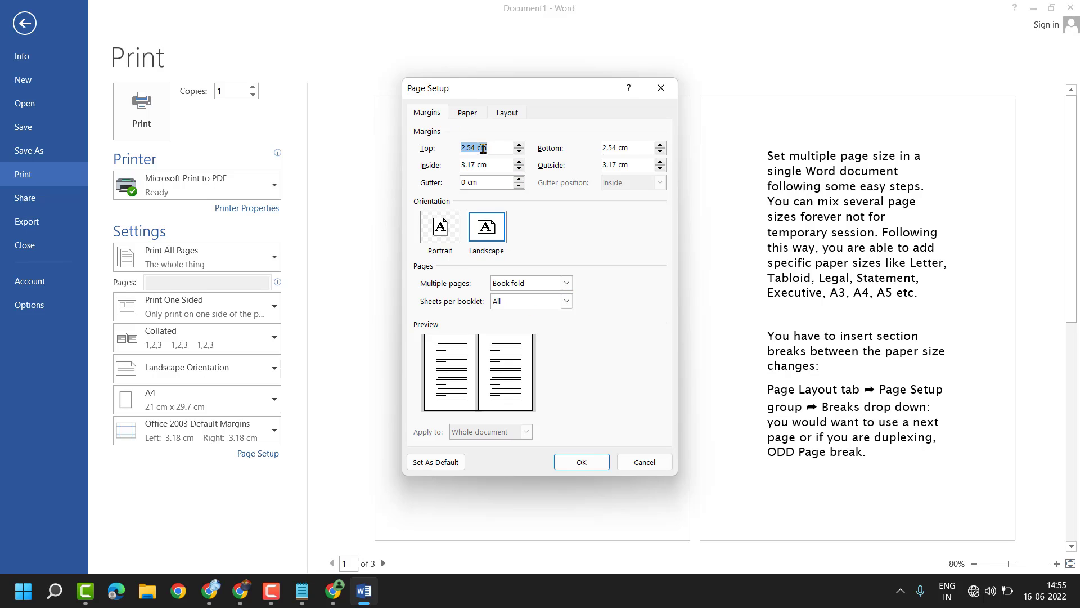
pyautogui.click(468, 115)
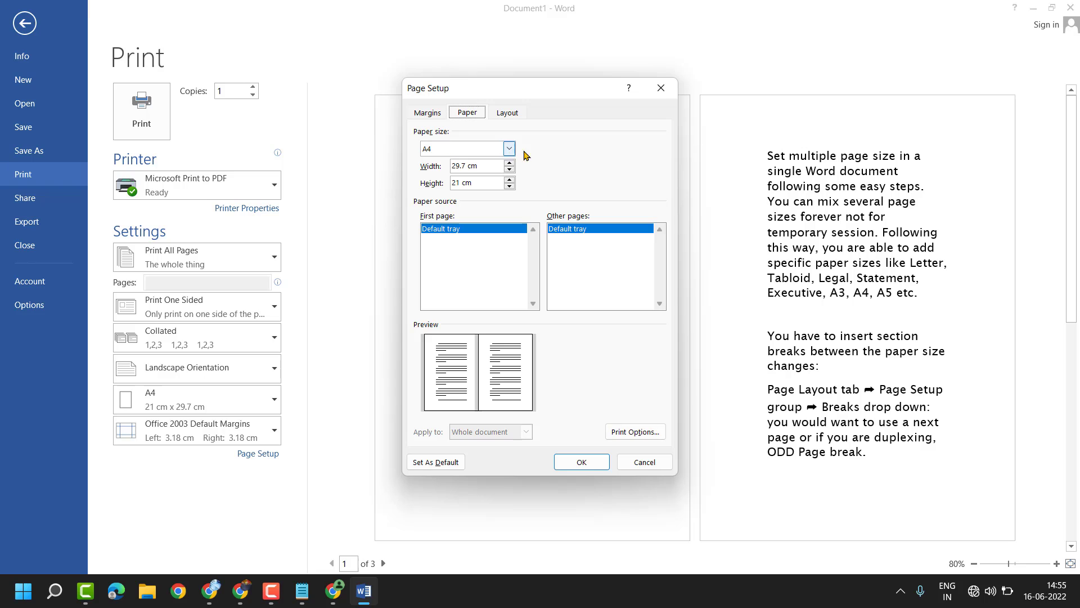
pyautogui.click(507, 149)
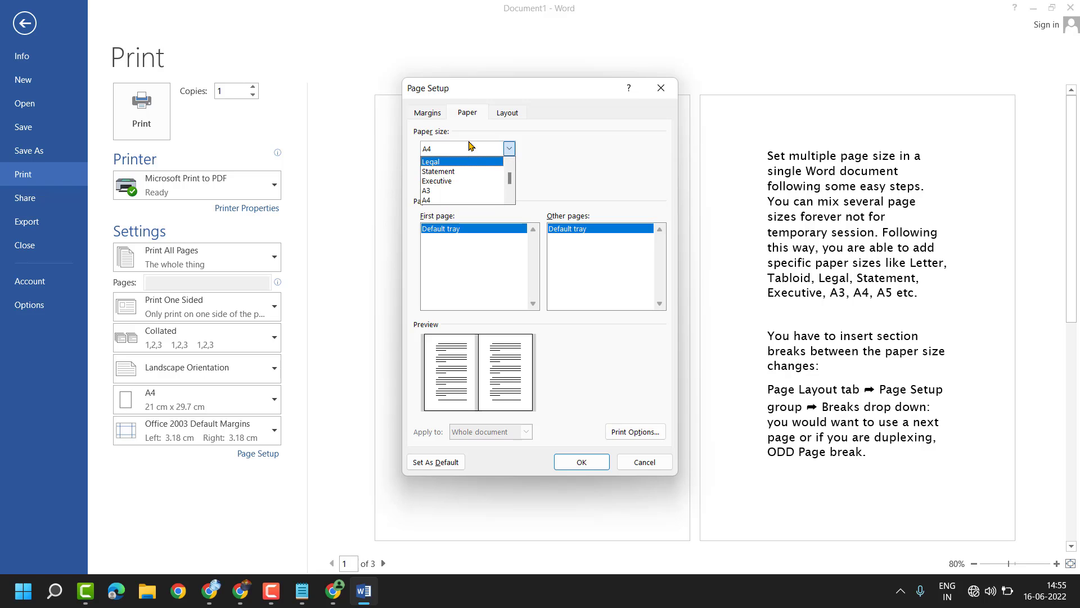
pyautogui.scroll(-2, 467, 188)
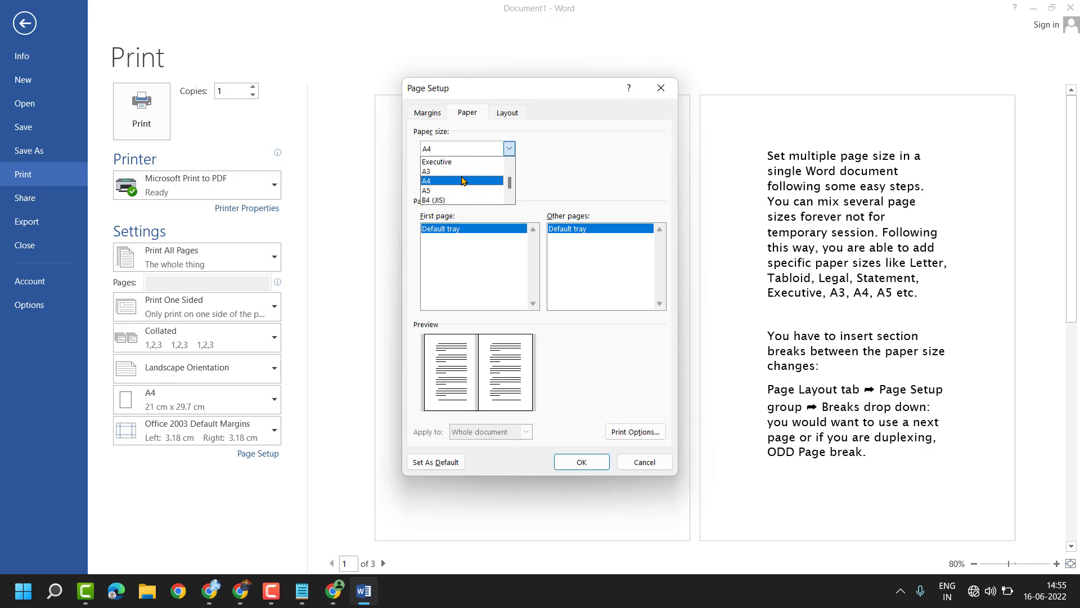
pyautogui.click(453, 200)
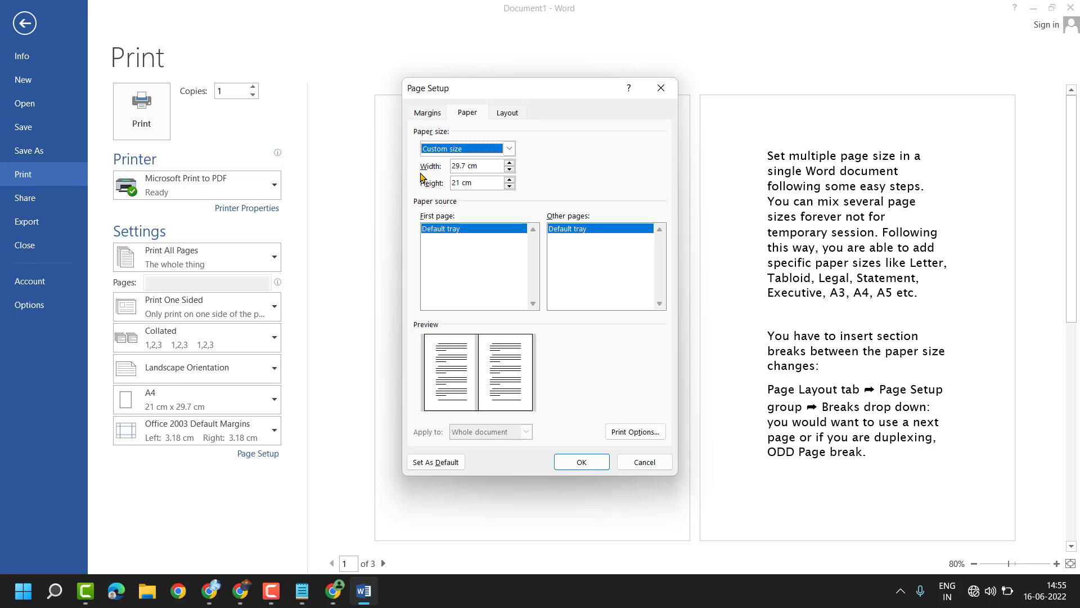
# Try Center and Justified vertical alignment, choose Bottom, and apply the page setup
pyautogui.click(520, 113)
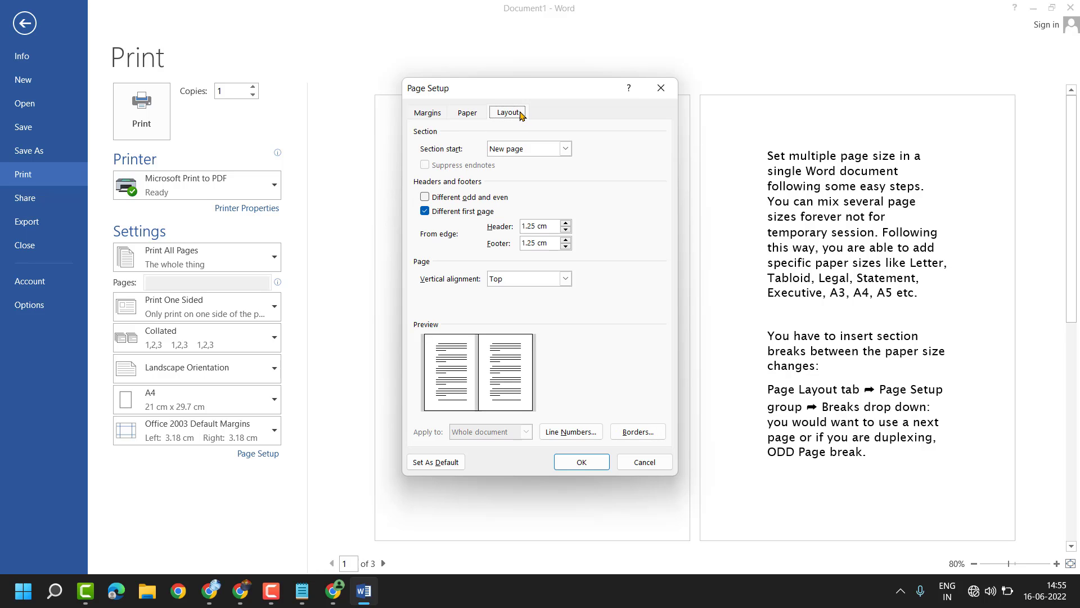
pyautogui.click(424, 199)
pyautogui.click(565, 278)
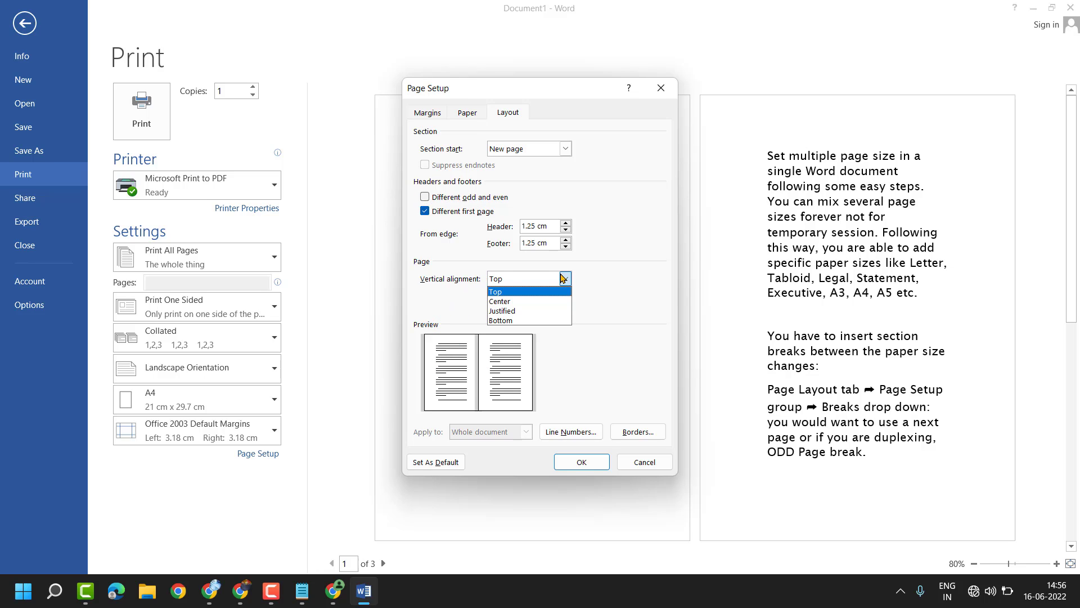
pyautogui.click(527, 301)
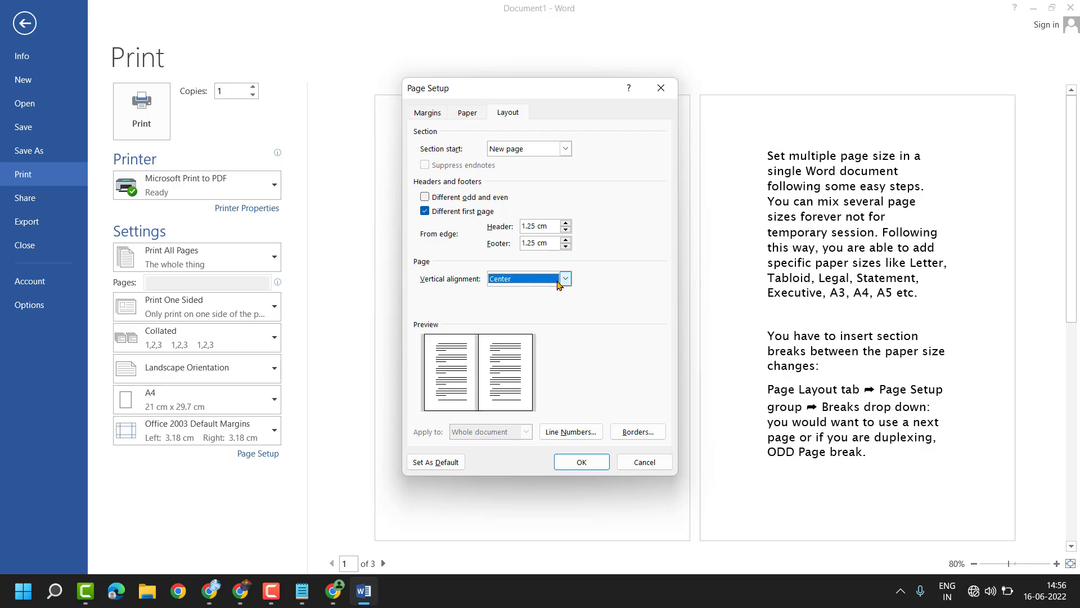
pyautogui.click(565, 279)
pyautogui.click(516, 311)
pyautogui.click(565, 278)
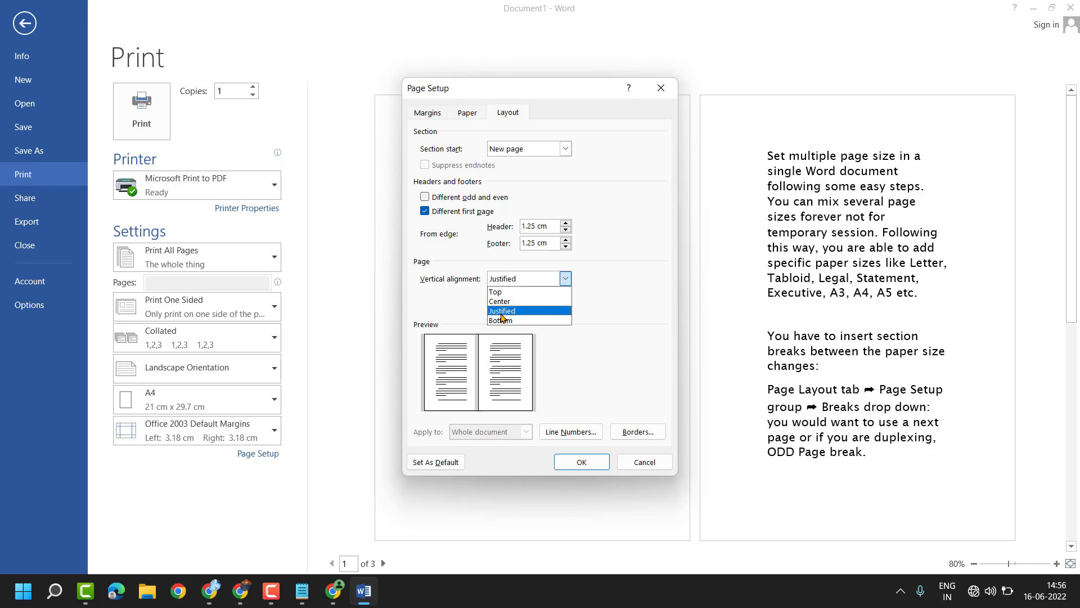
pyautogui.click(500, 320)
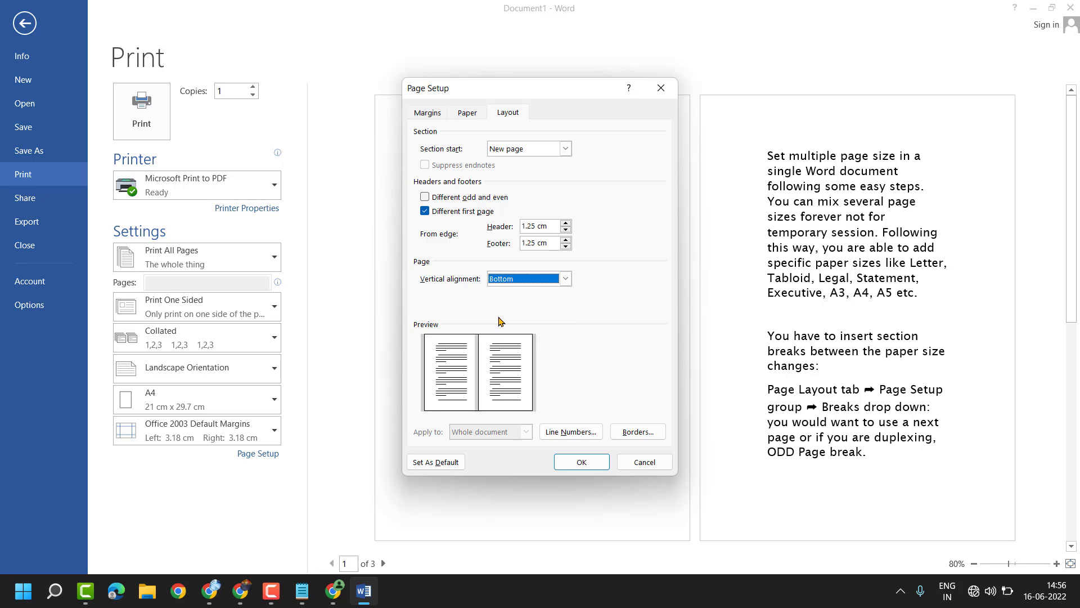
pyautogui.click(590, 462)
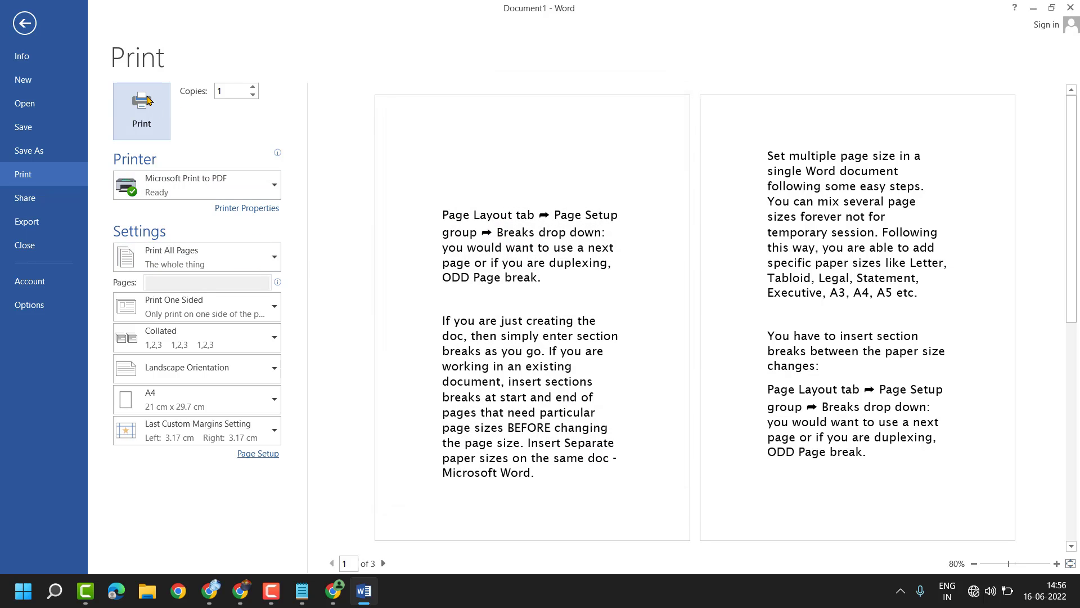
# Return to the document and examine how the text is laid out on its pages
pyautogui.click(16, 21)
pyautogui.scroll(3, 354, 143)
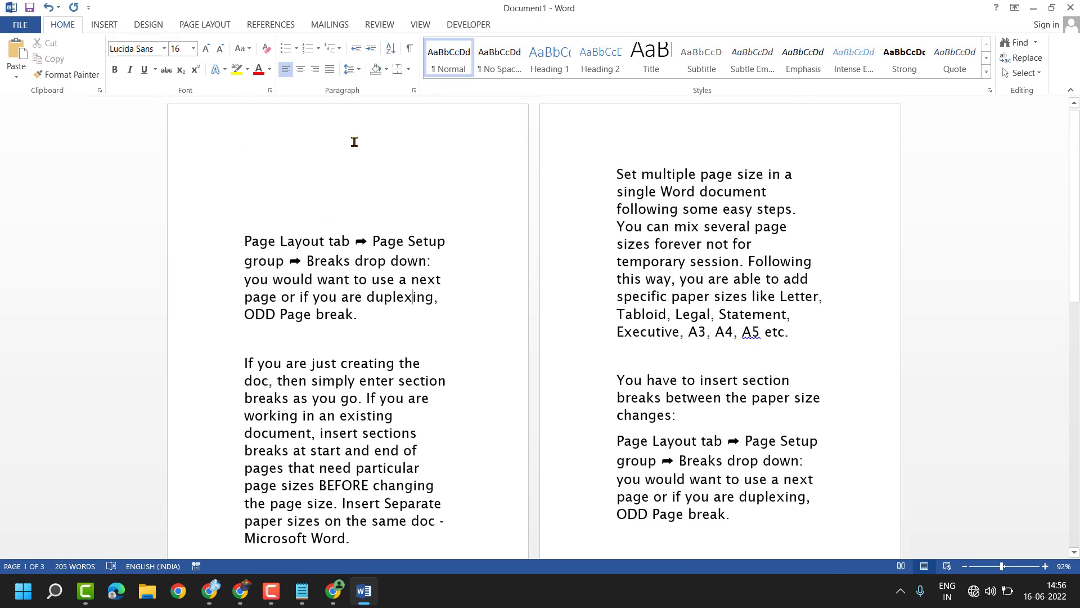
pyautogui.scroll(-2, 355, 143)
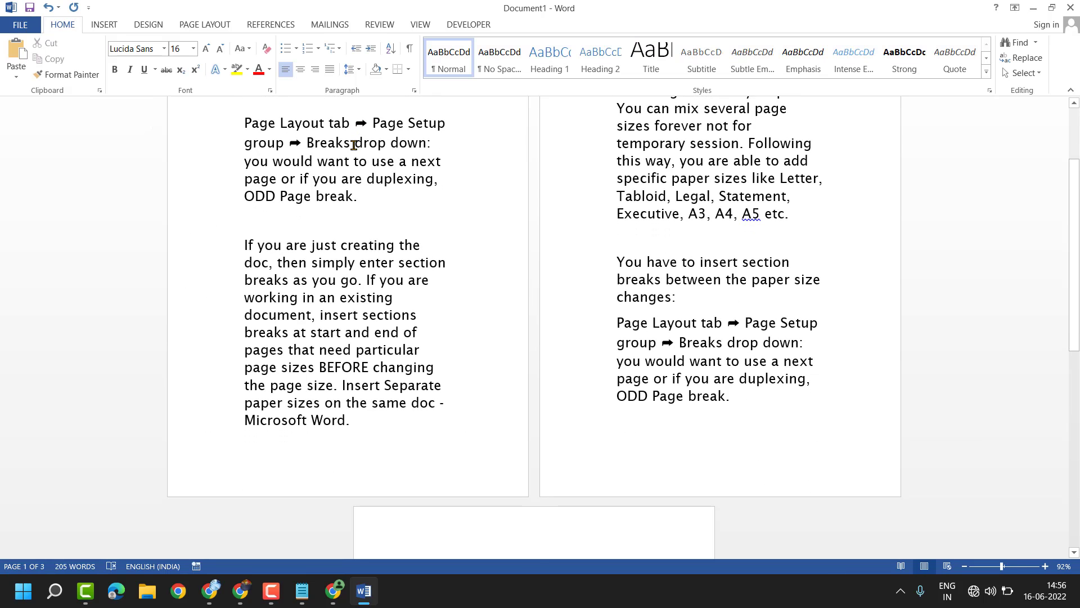